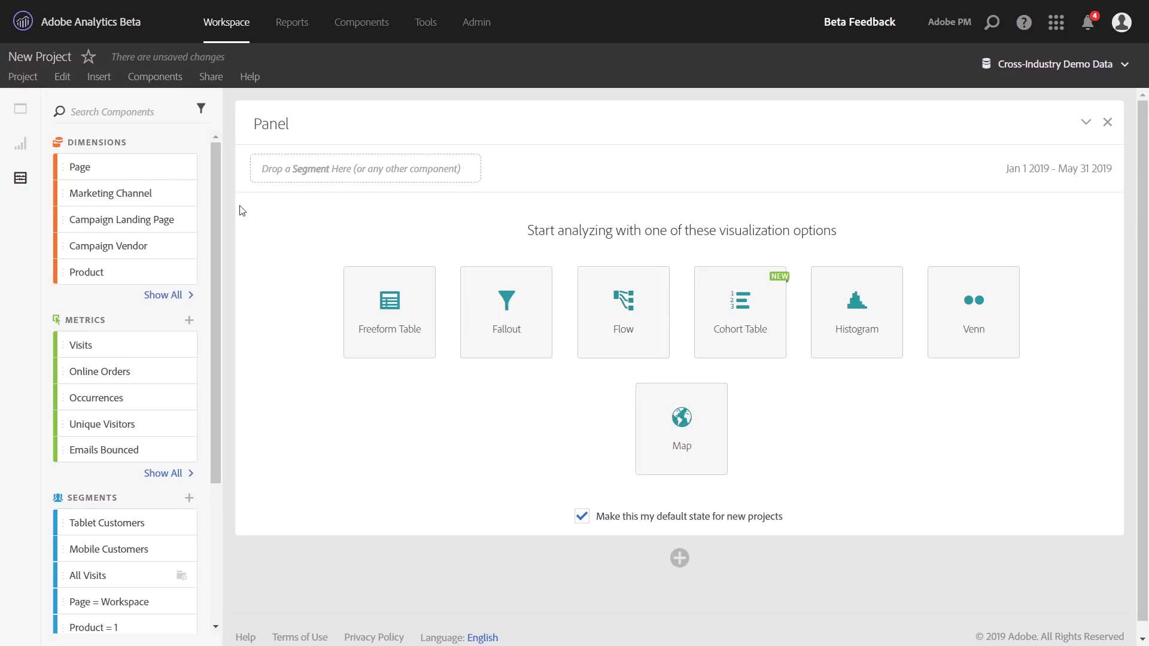
Add an empty Flow visualization to the panel and return to the Components list.
left_click(20, 143)
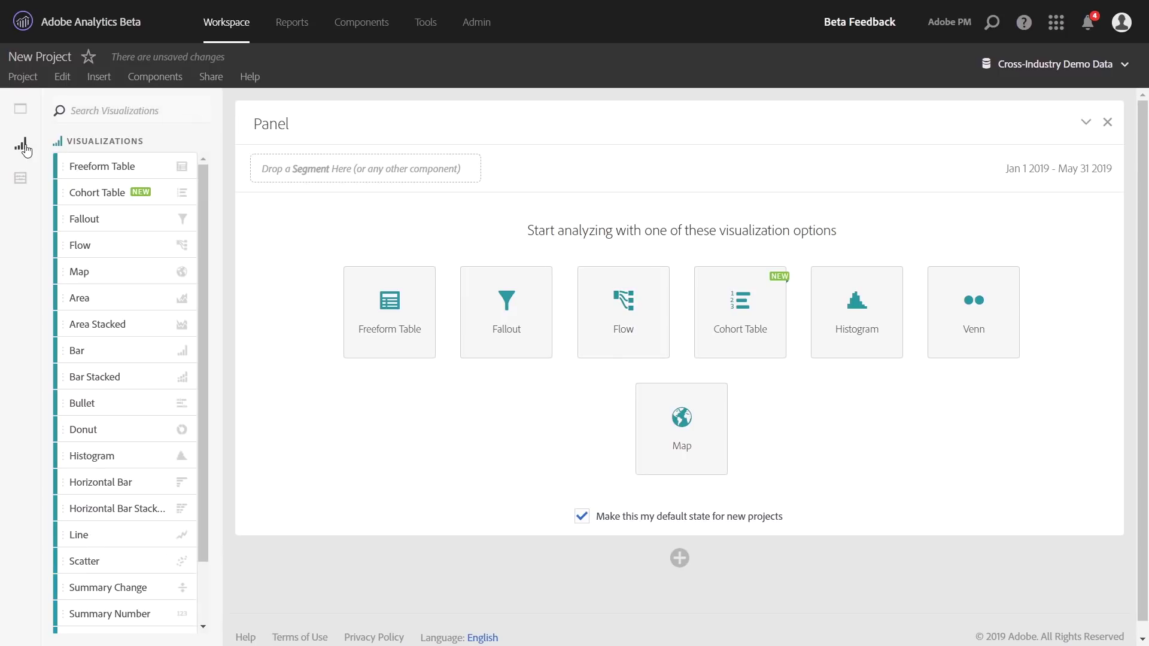
left_click(638, 334)
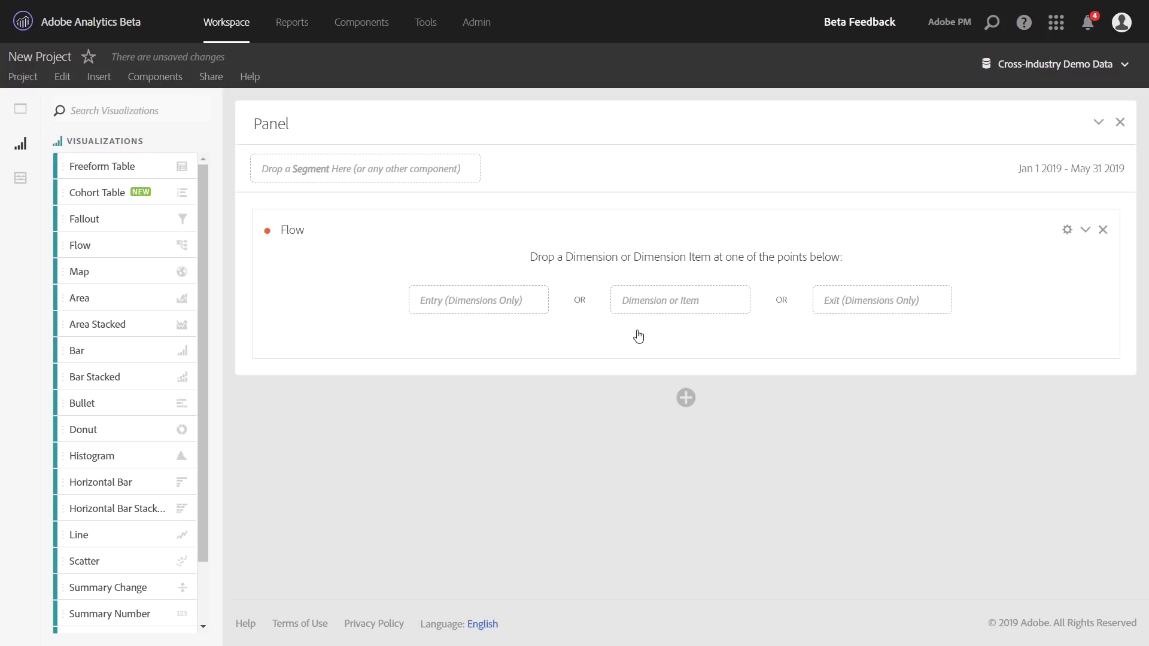
left_click(19, 179)
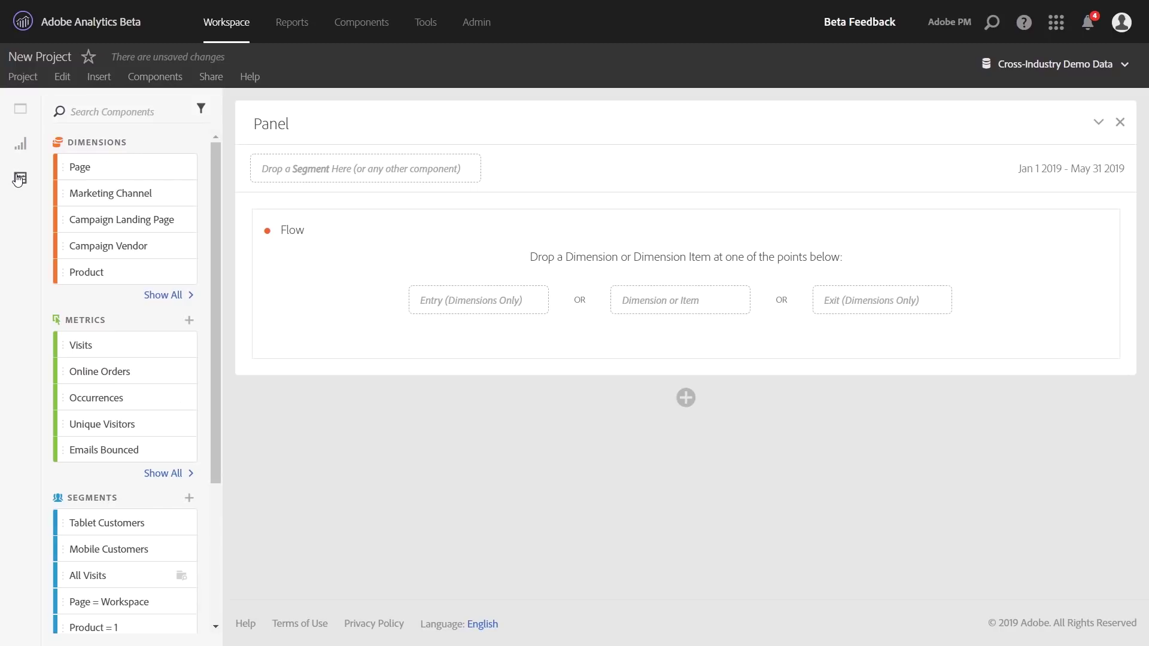
Build the flow from the Page dimension dropped onto the Dimension or Item zone.
mouse_move(99, 167)
left_click_drag(117, 168, 676, 289)
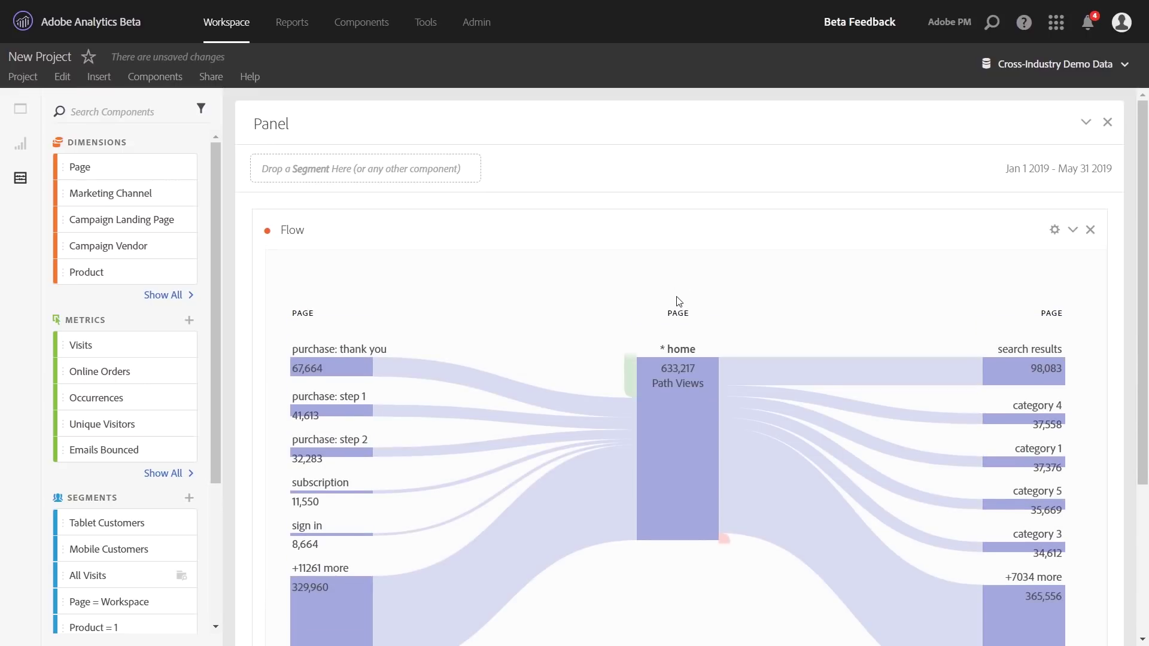
scroll(676, 296, "down", 2)
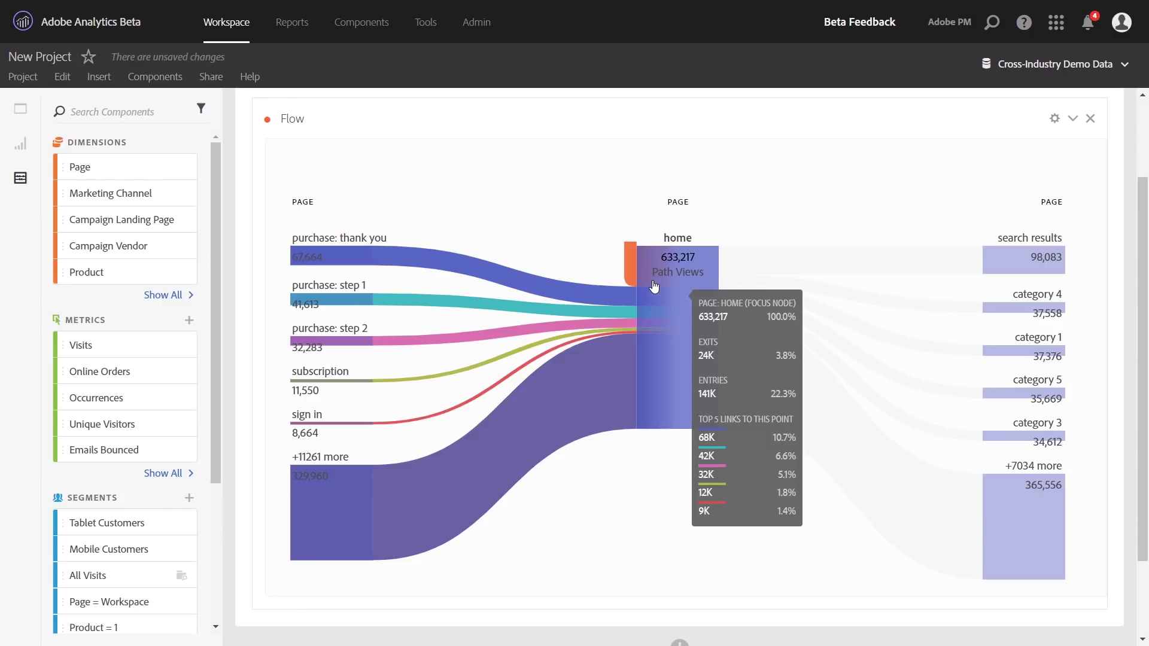
mouse_move(840, 368)
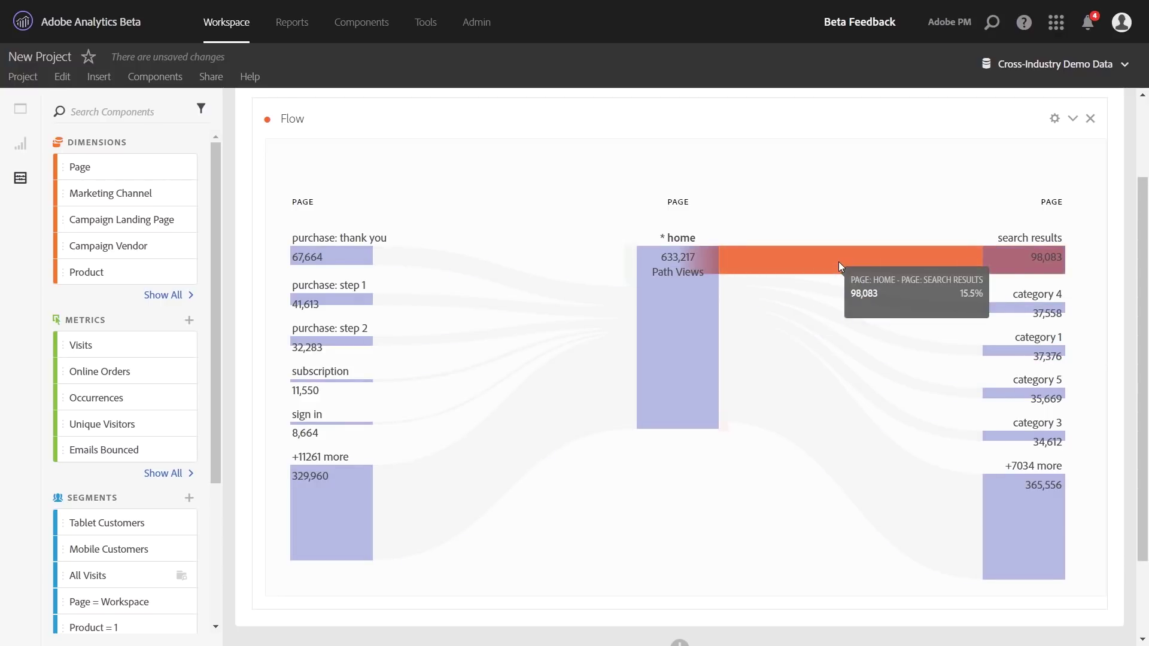
Expand the flow past the search results page and bring up Flow Settings.
left_click(1036, 265)
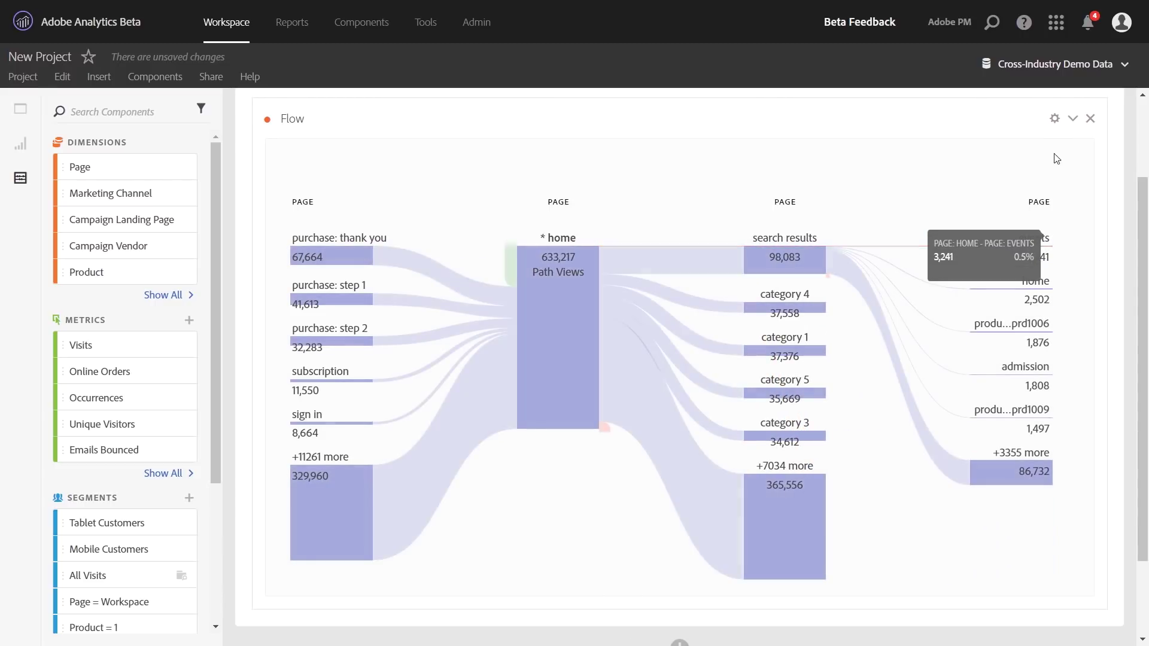
left_click(1055, 119)
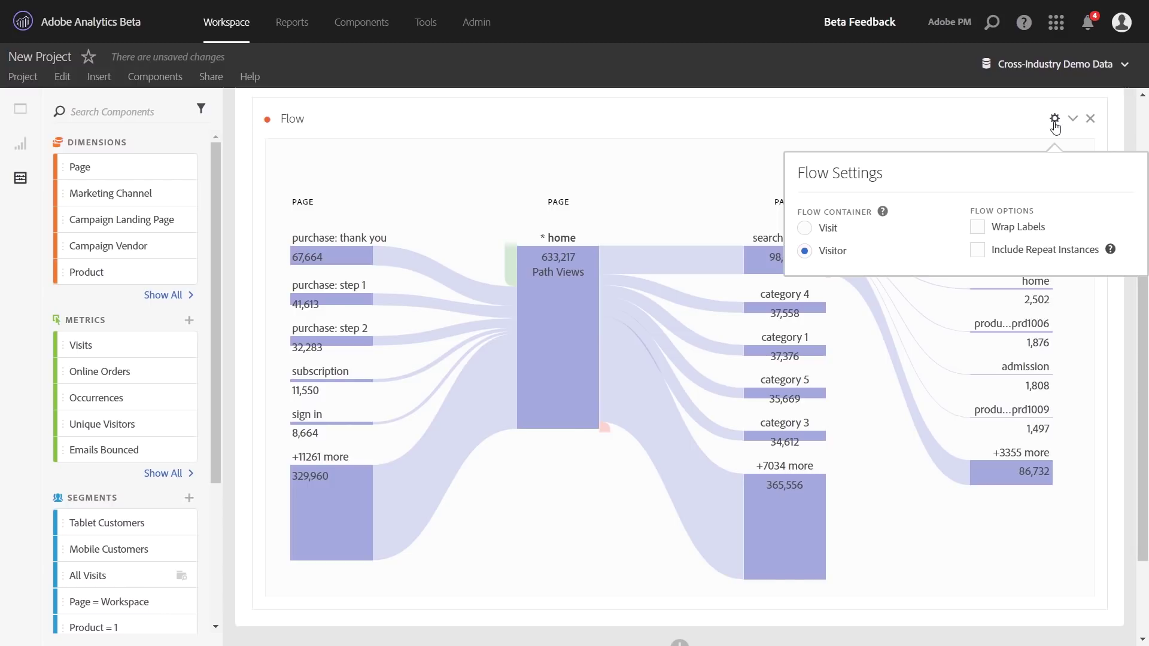
Enable Wrap Labels so full page names like product details: prd1006 show, then close settings.
left_click(977, 227)
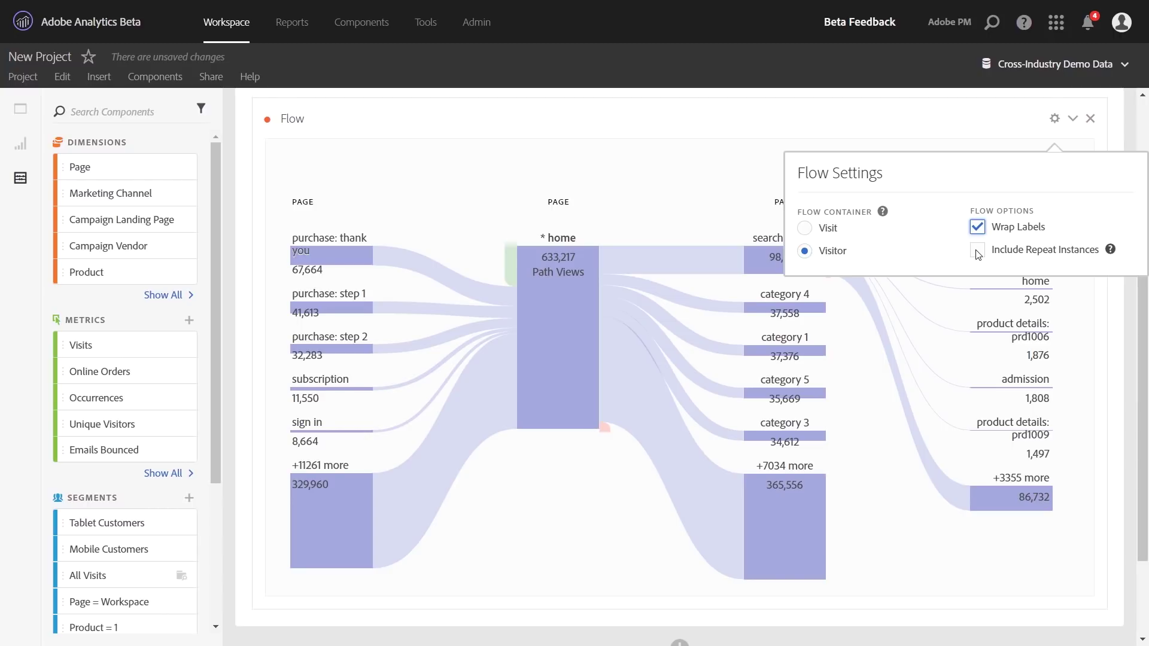
left_click(686, 153)
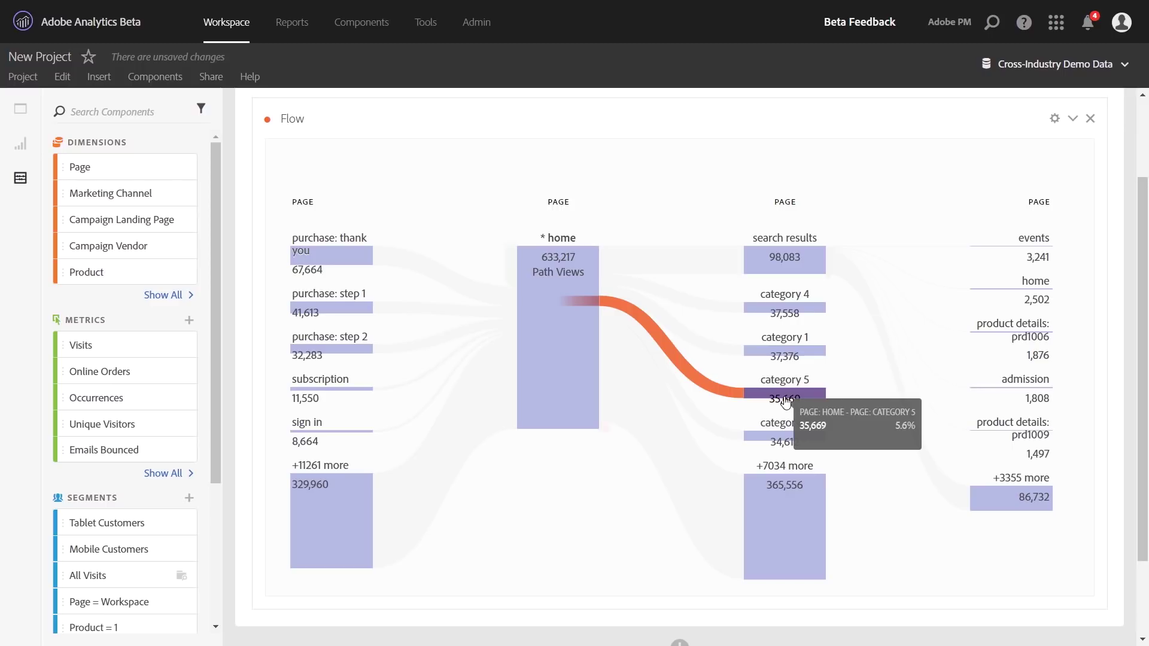
Reset the Flow with Start Over from its header context menu.
right_click(642, 115)
left_click(609, 275)
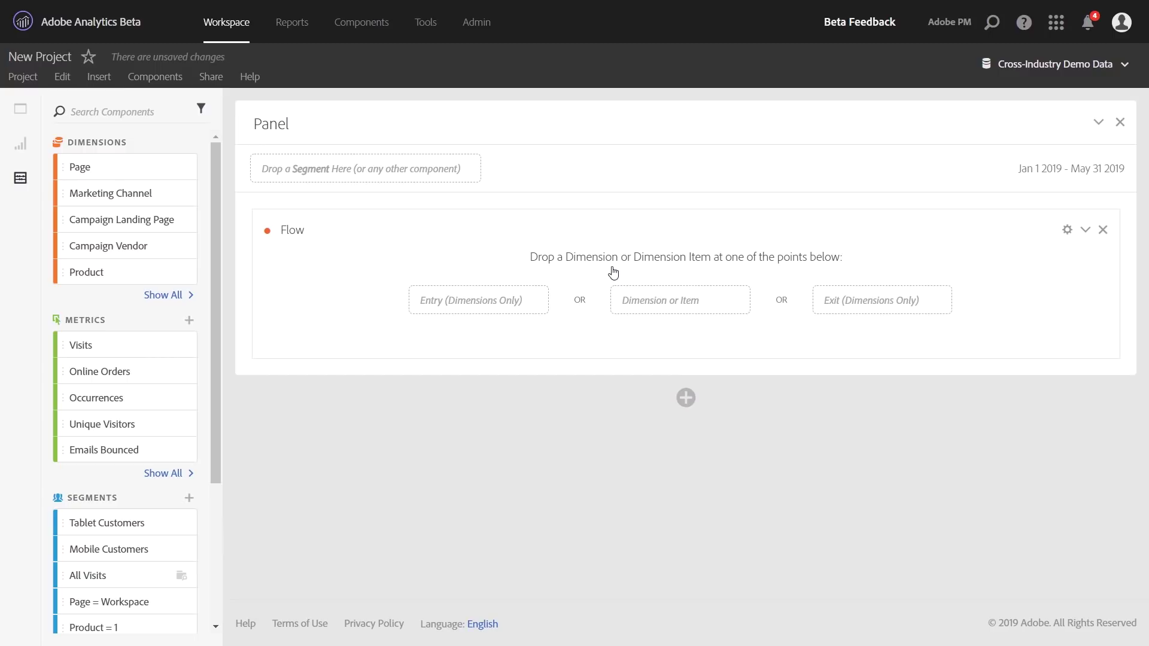
Start the flow from entry Marketing Channels and expand Email into its next channels.
mouse_move(110, 193)
left_click_drag(92, 195, 465, 303)
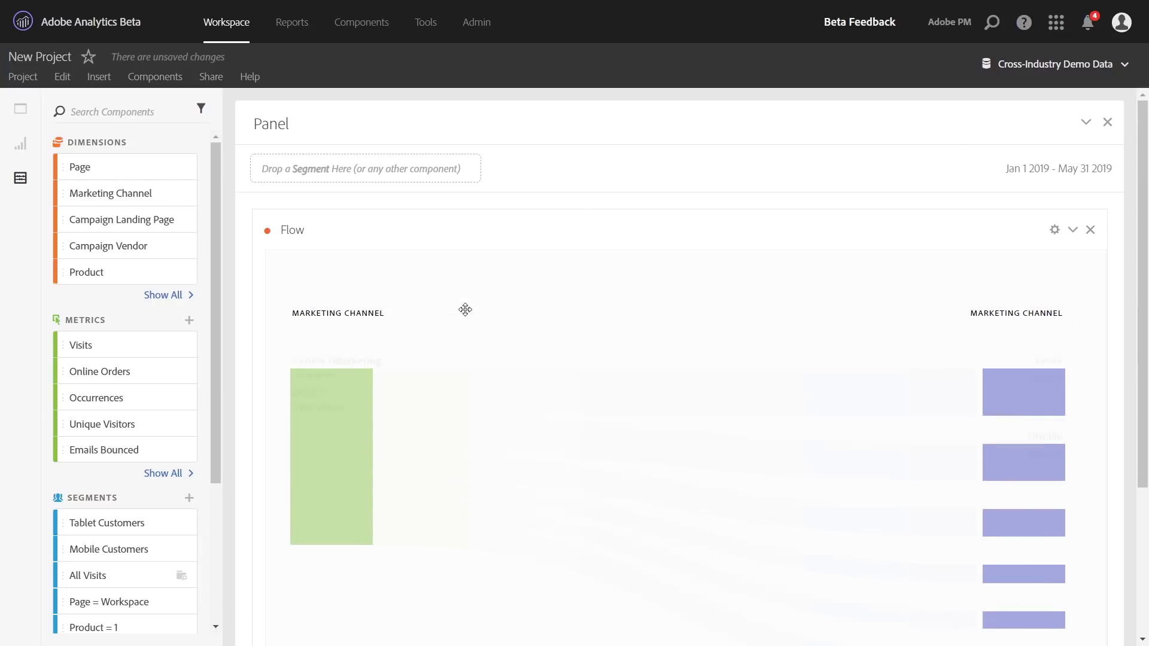
scroll(465, 310, "down", 3)
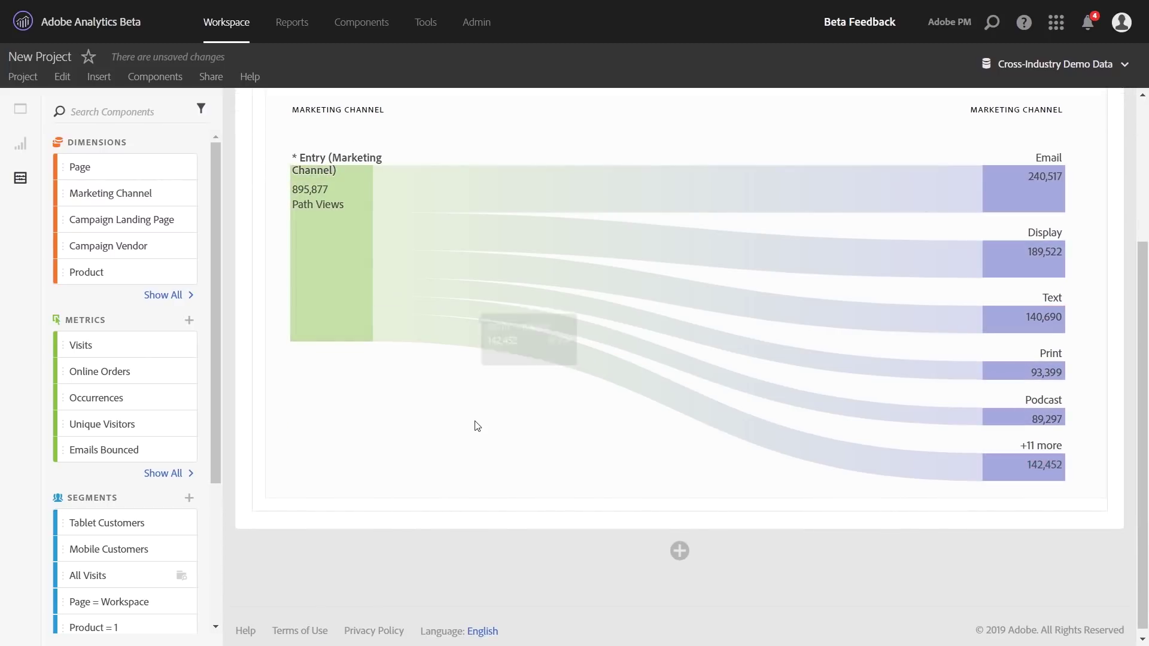
mouse_move(1023, 189)
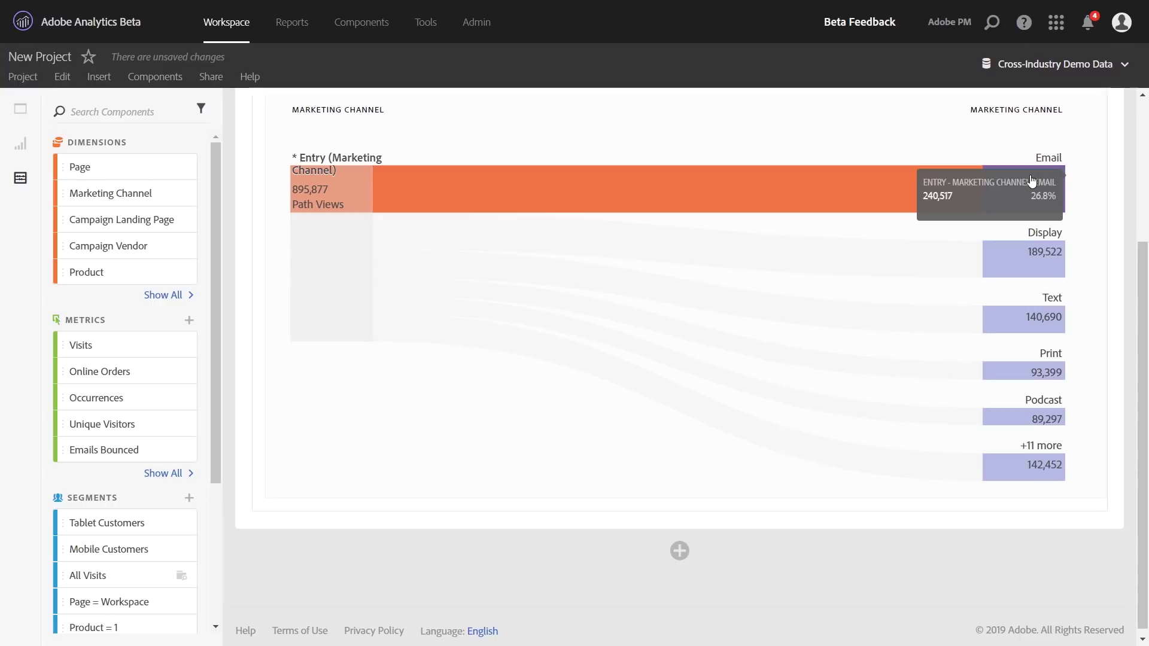
left_click(1033, 182)
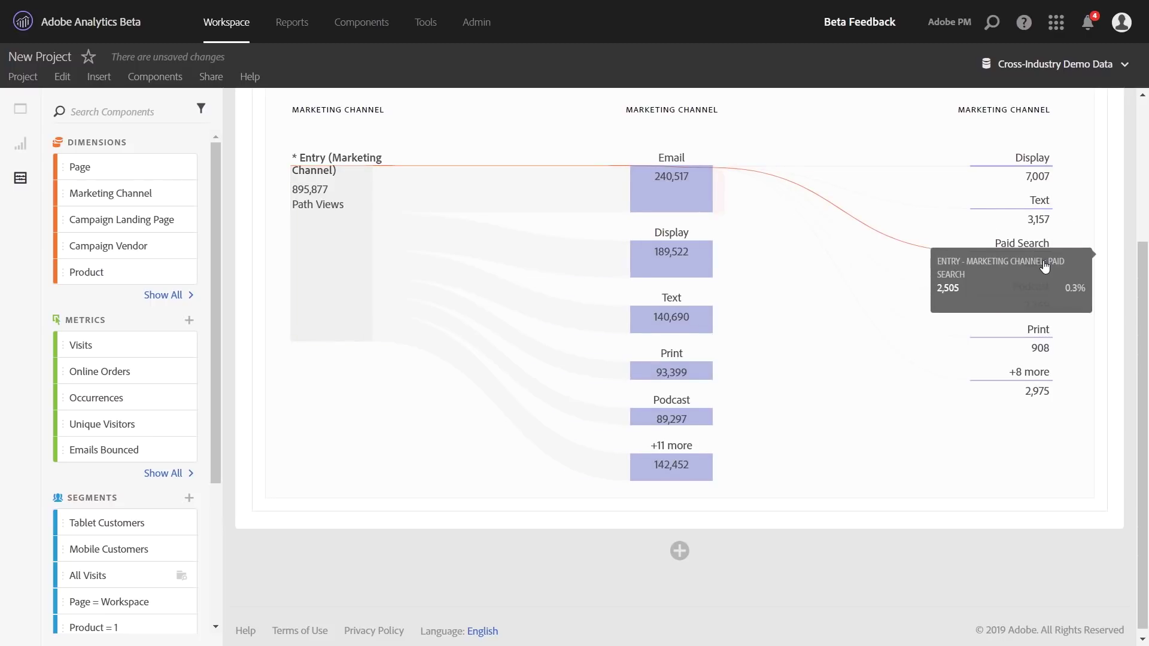
scroll(1044, 265, "up", 3)
Clear the flow with Start Over and rebuild it from the Page dimension at Entry.
right_click(682, 121)
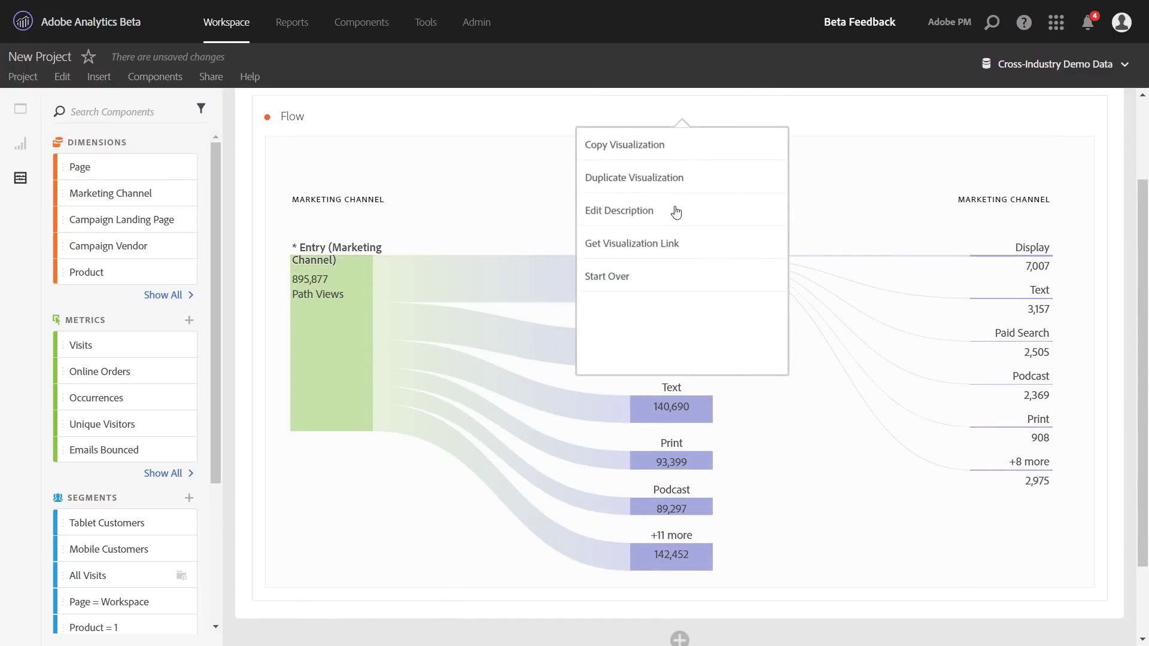
left_click(606, 276)
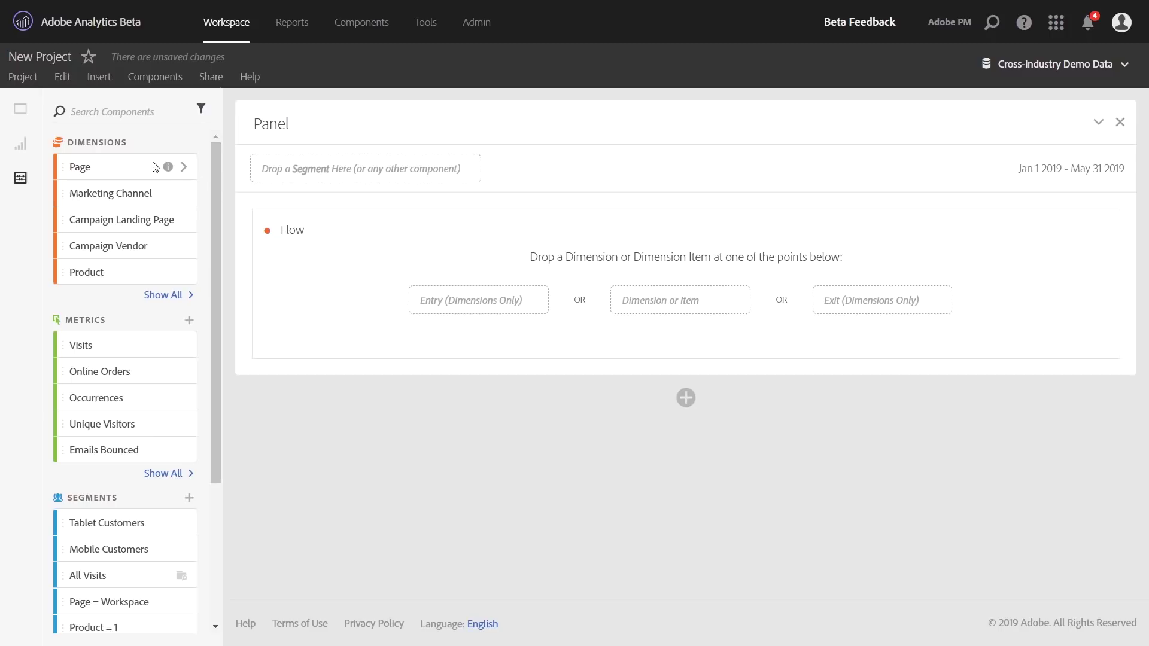
mouse_move(90, 166)
left_mouse_down()
mouse_move(414, 261)
mouse_move(458, 297)
left_mouse_up()
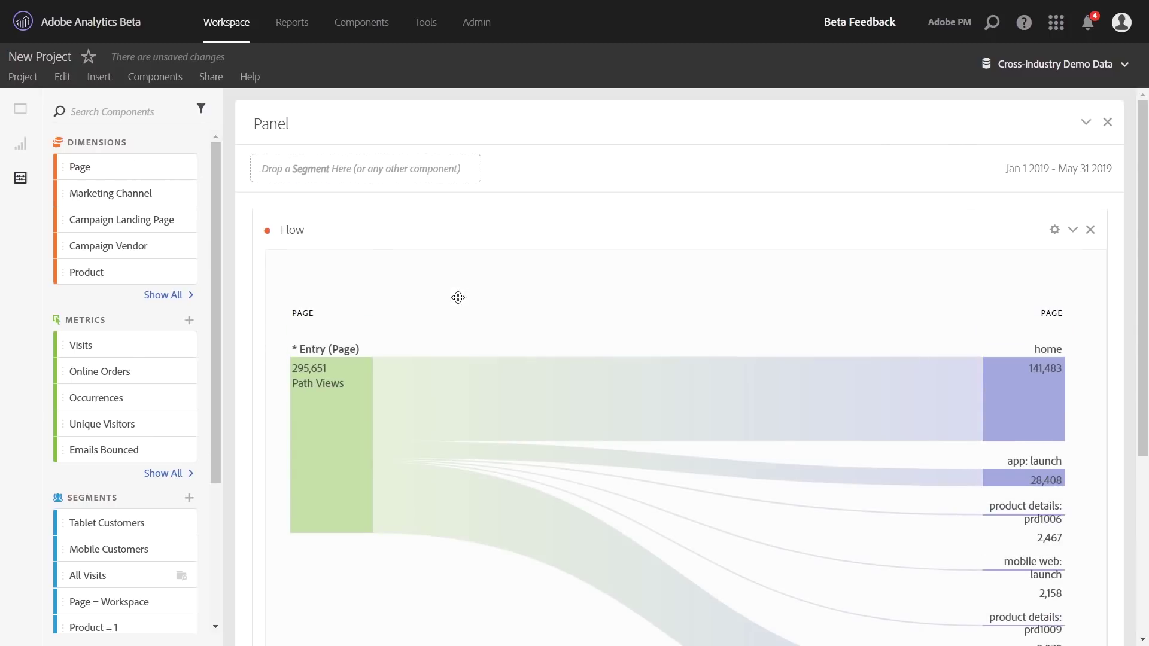
scroll(458, 302, "down", 3)
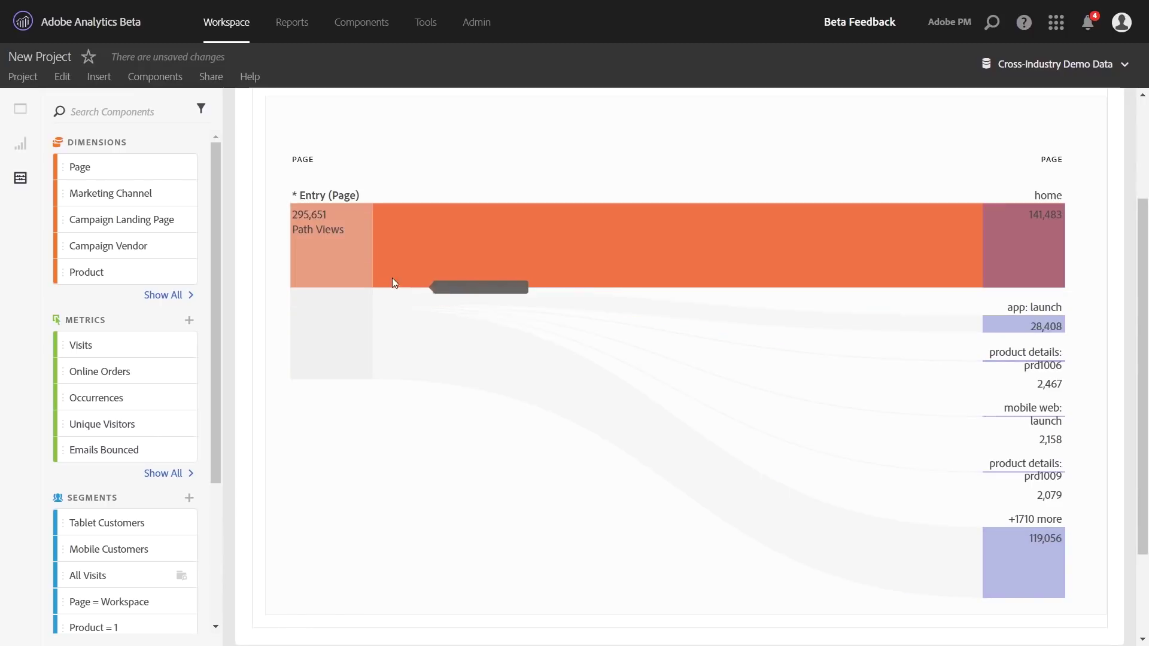
Add Internal Search Term as a column after next pages, listing isterm4 and isterm3.
left_click(126, 112)
type("search term")
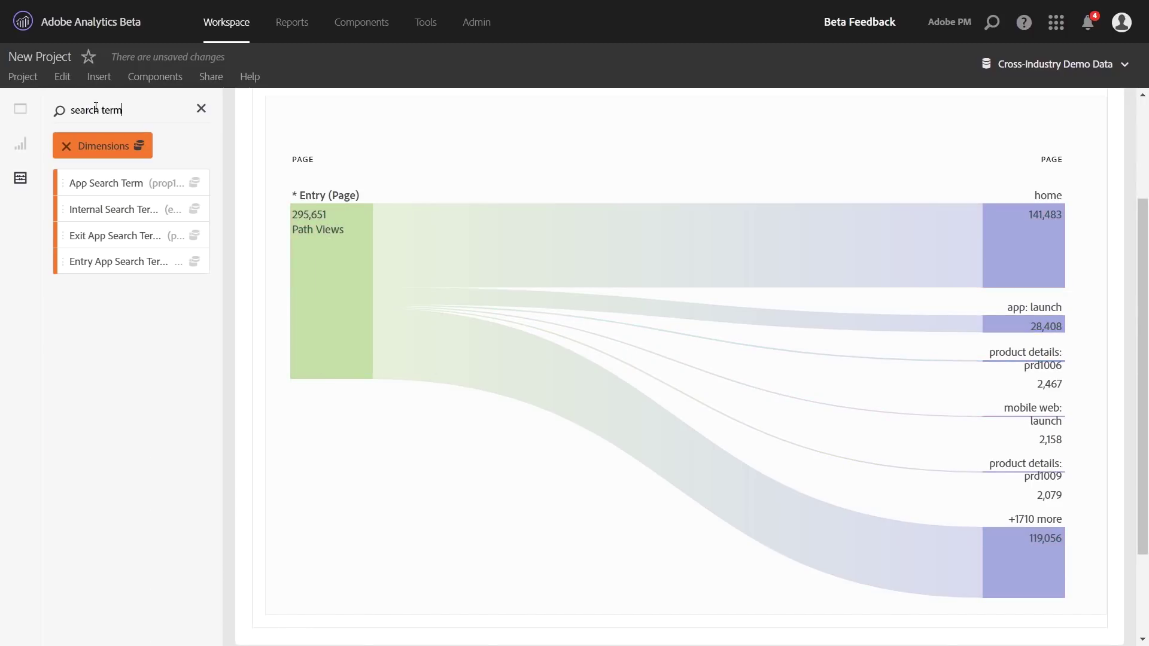
left_click_drag(92, 209, 1024, 240)
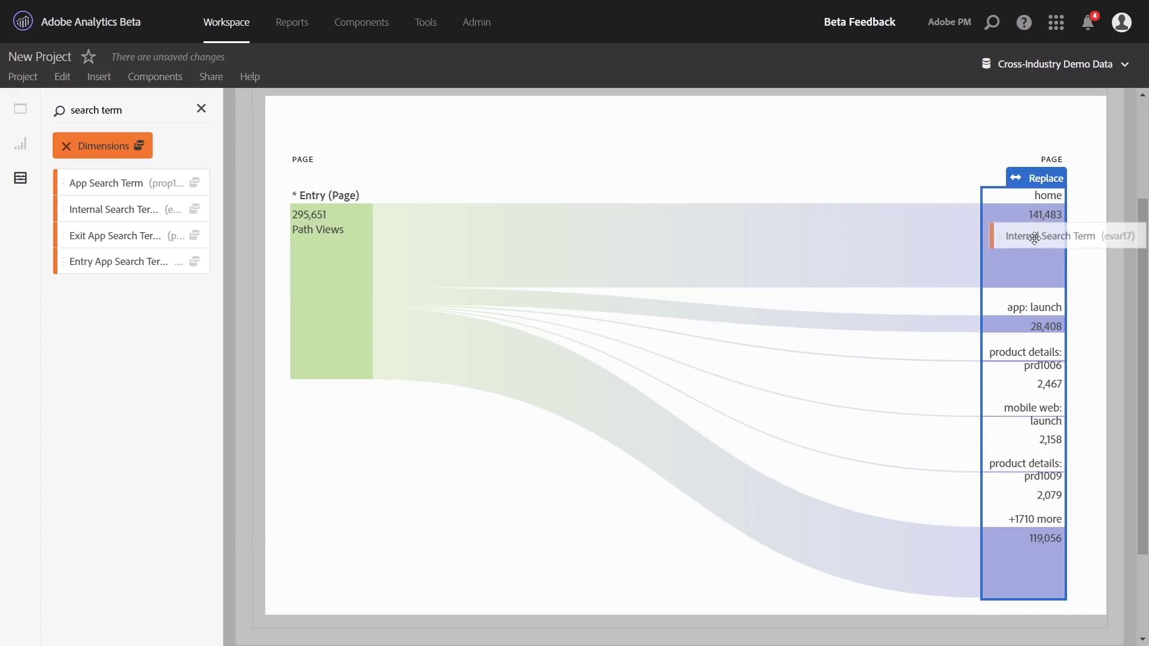
left_click_drag(1025, 241, 1067, 235)
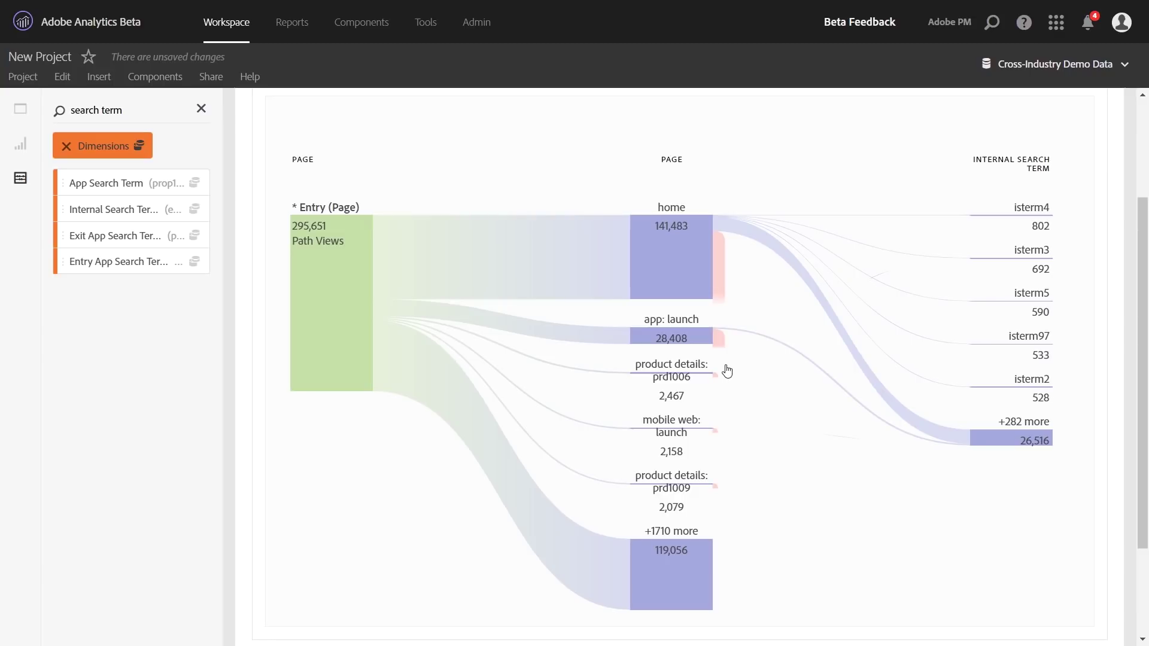